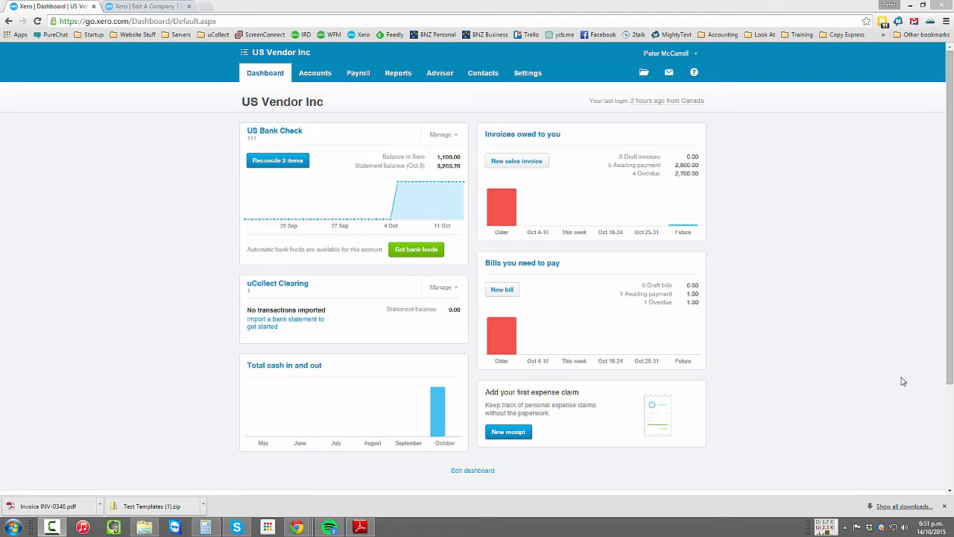
- Open the organization's invoice settings and look at the available types of new branding theme
left_click(533, 79)
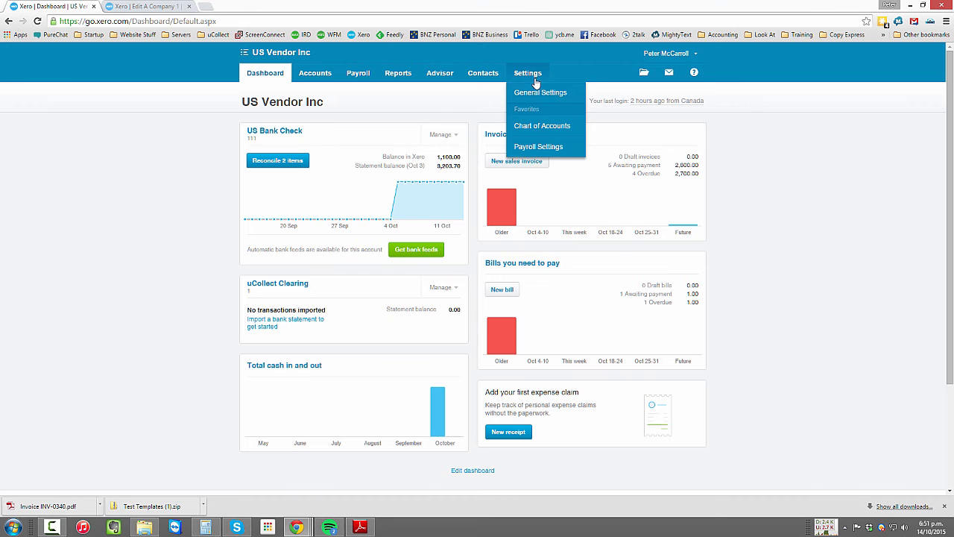
left_click(539, 93)
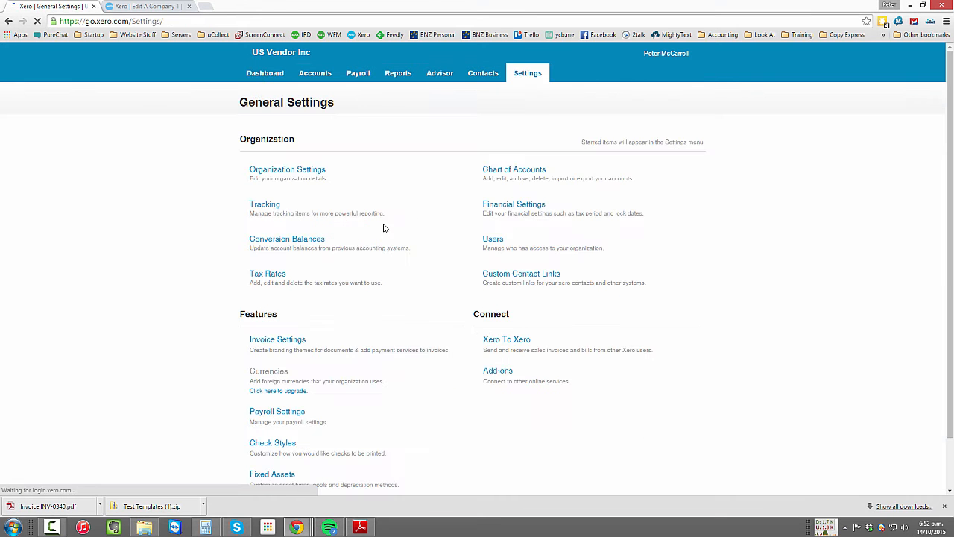
left_click(302, 345)
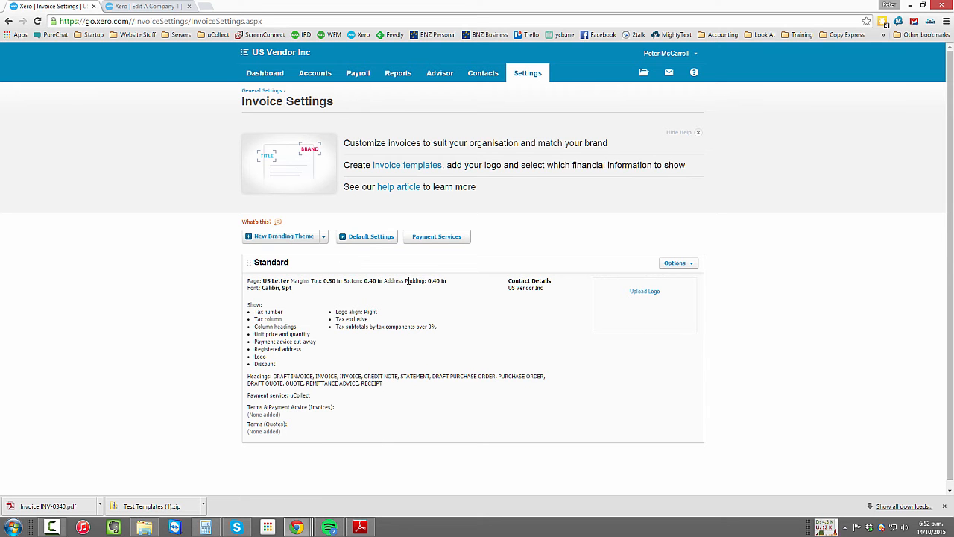
left_click(325, 237)
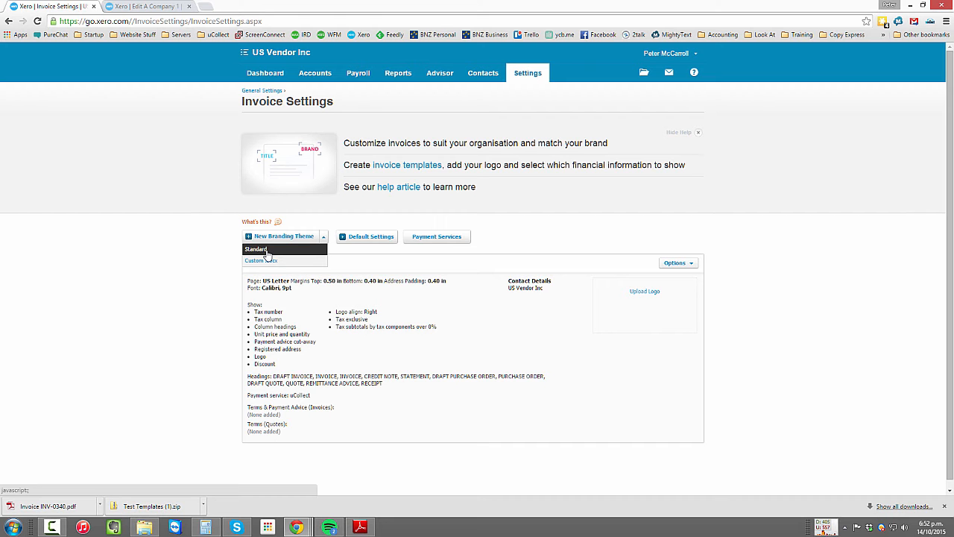
left_click(493, 264)
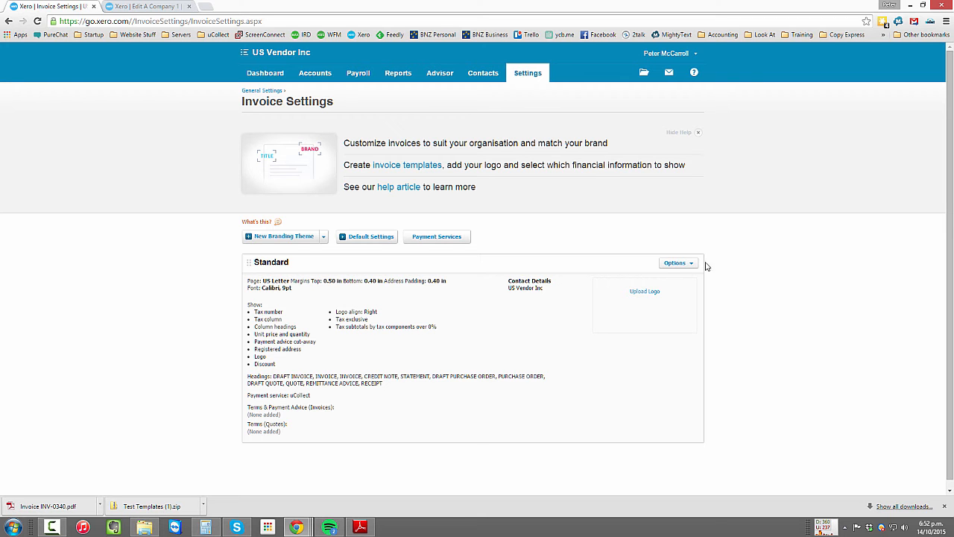
- Copy the Standard branding theme and save the copy with the title Pre-Authorized
left_click(675, 264)
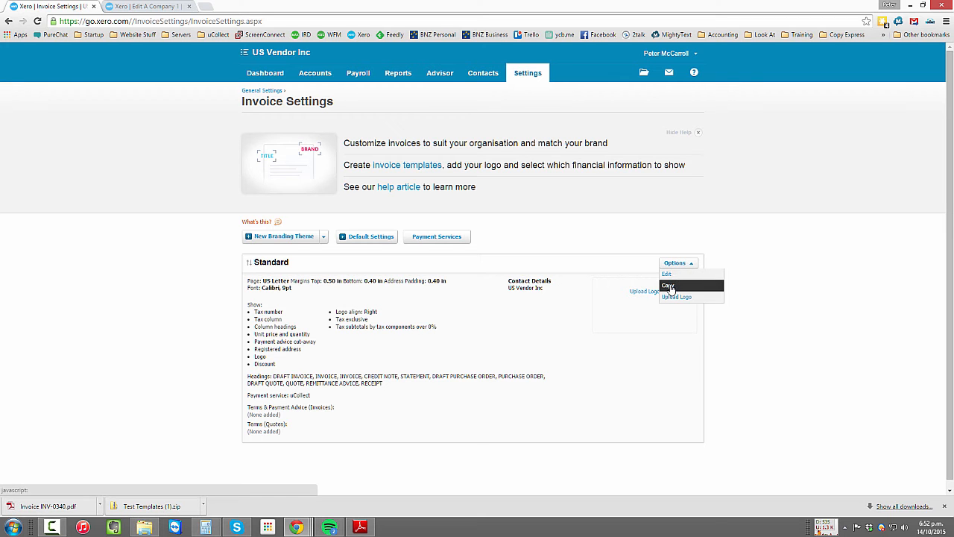
left_click(669, 285)
type("Pre-Authoriz")
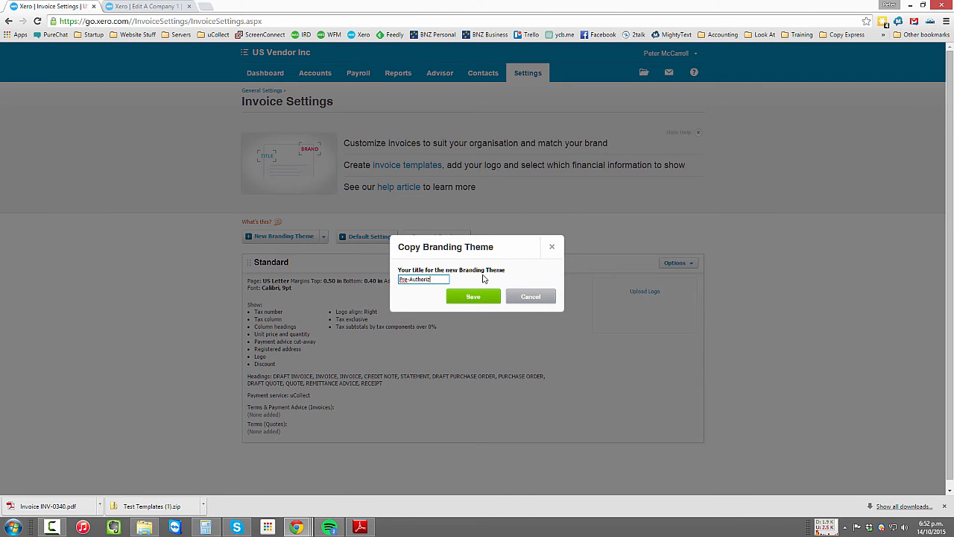
type("ed")
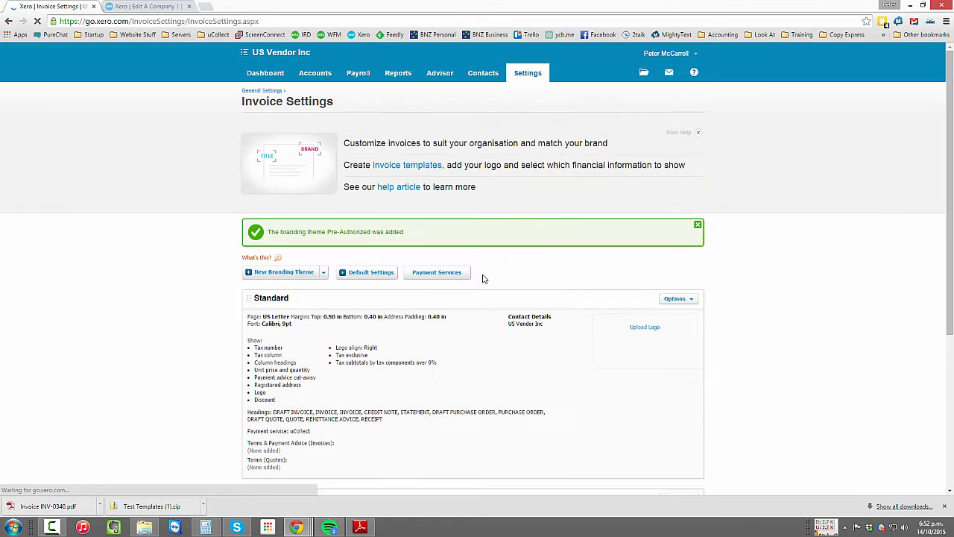
- Open the Pre-Authorized theme for editing and turn off the payment advice cut-away
scroll(484, 280, "down", 3)
left_click(675, 257)
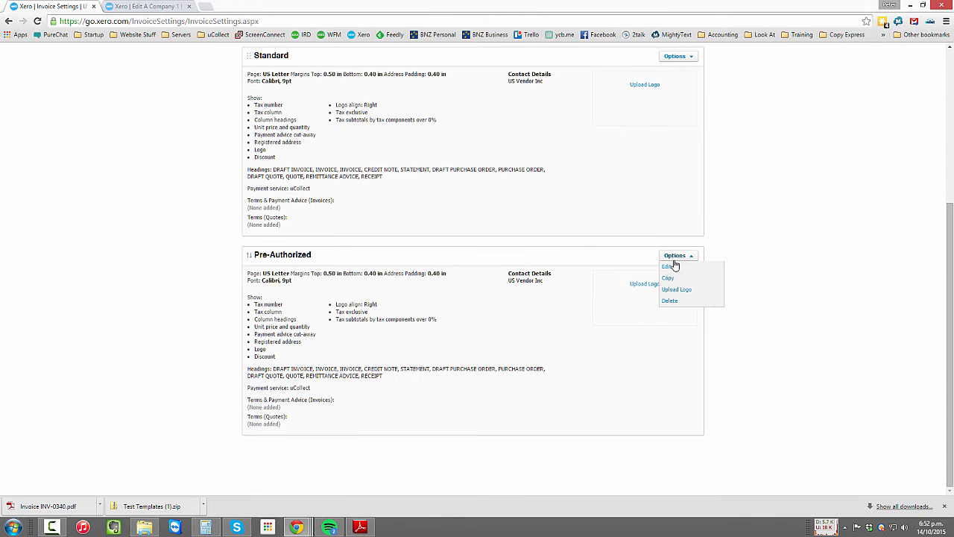
left_click(674, 266)
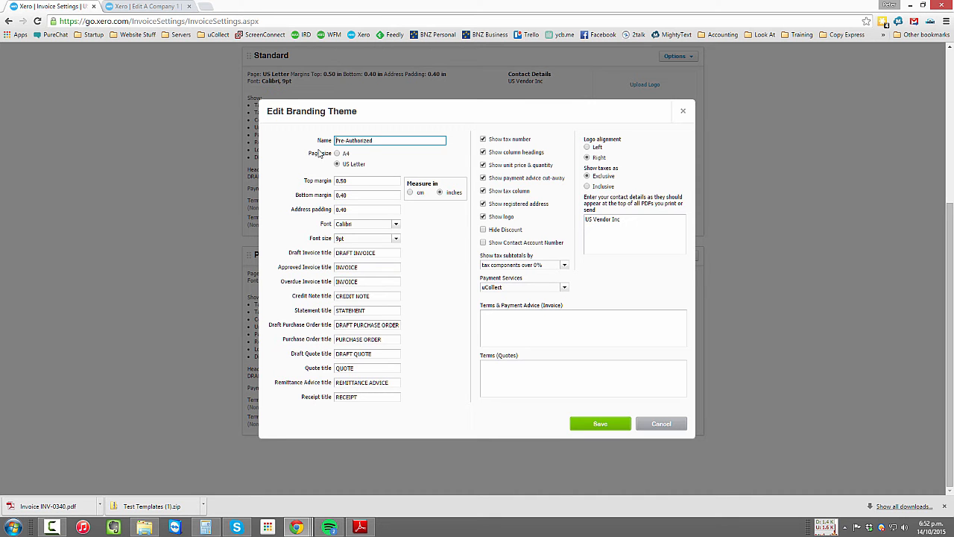
left_click(484, 179)
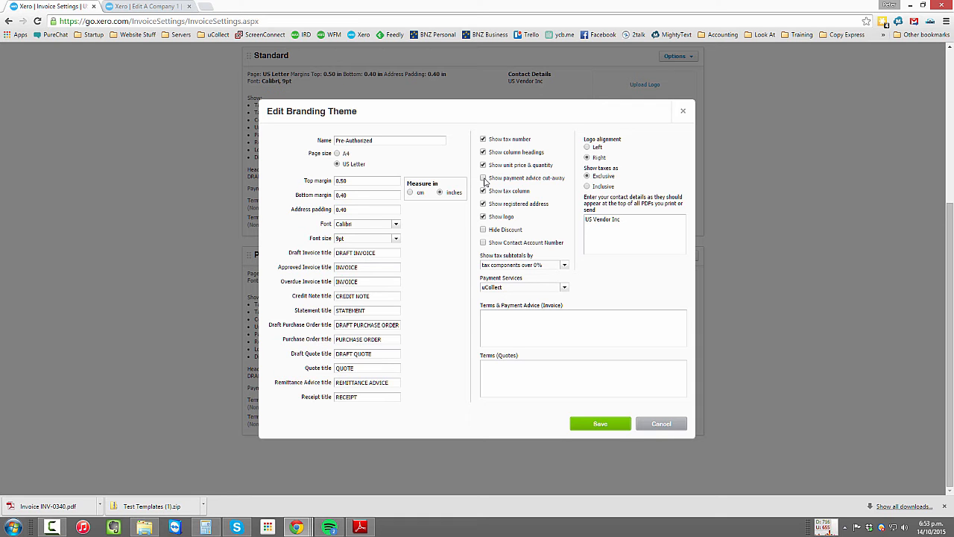
- Set the invoice terms to "DO NOT PAY. We will deduct the amount due from your nominated bank account on the due date automatically."
left_click(626, 220)
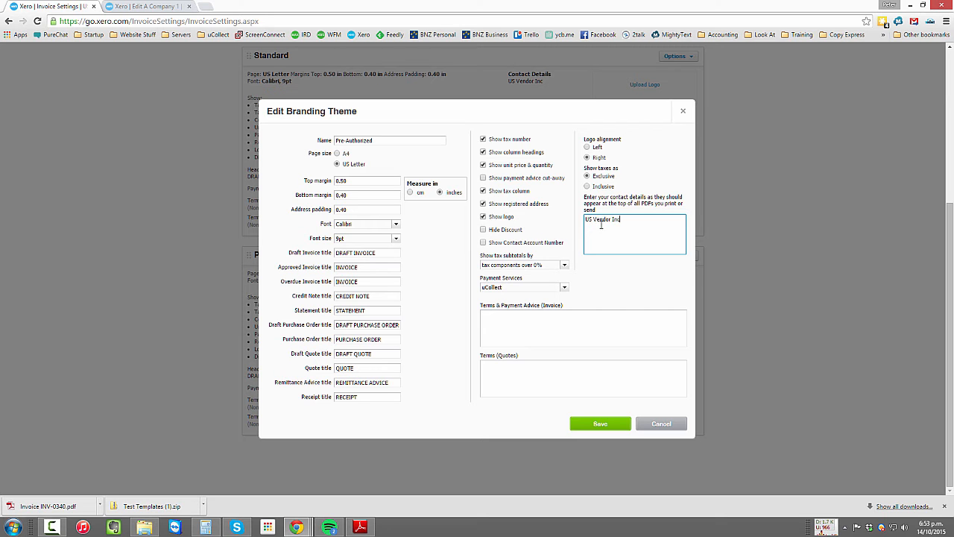
left_click(571, 326)
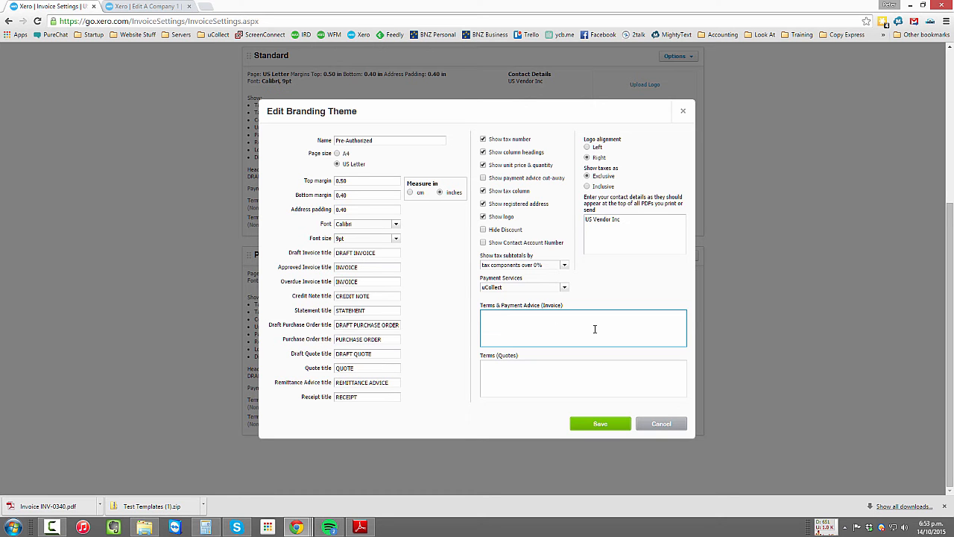
type("DO NOT PAY.  We will deduct the amount due from your nominated bank account on the due date automatically.")
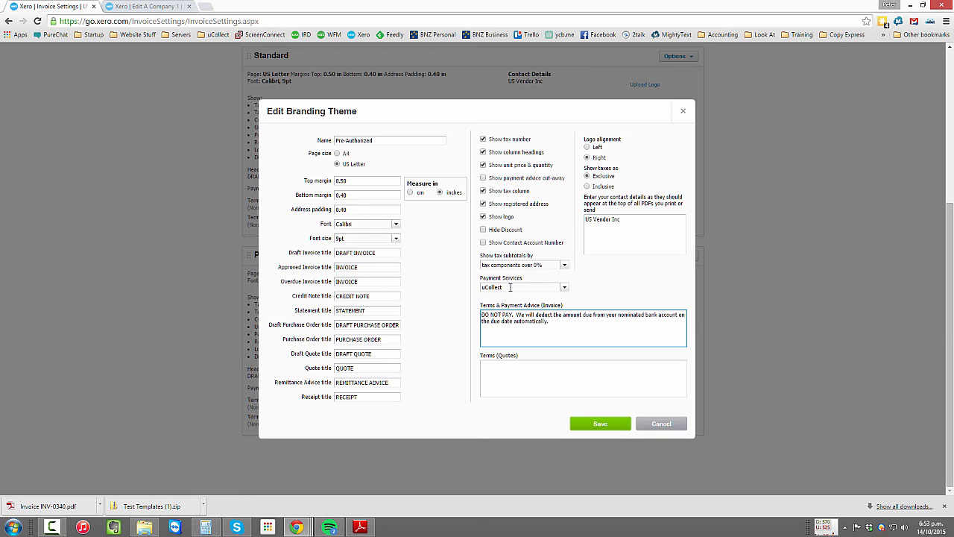
- Remove the uCollect payment service from the Pre-Authorized theme and save the theme
left_click_drag(509, 286, 478, 285)
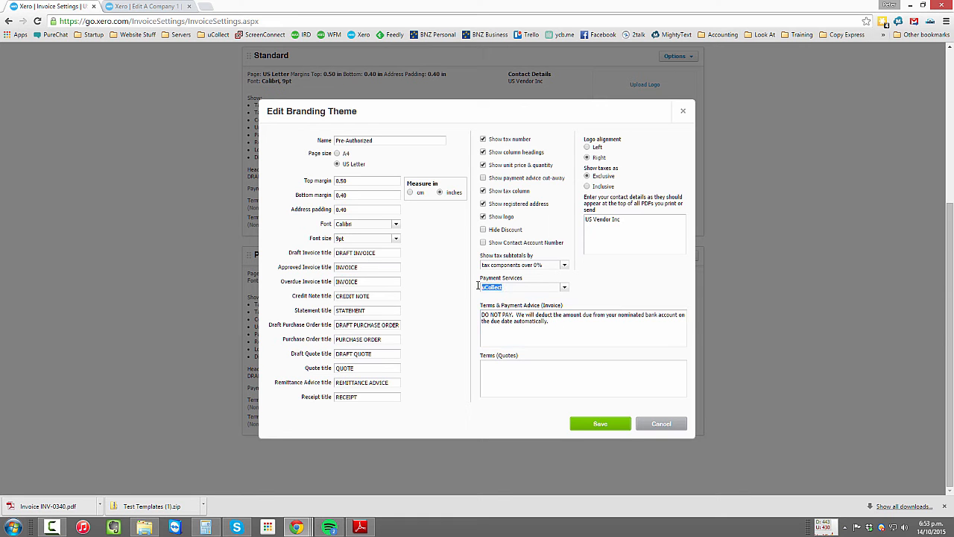
key("BackSpace")
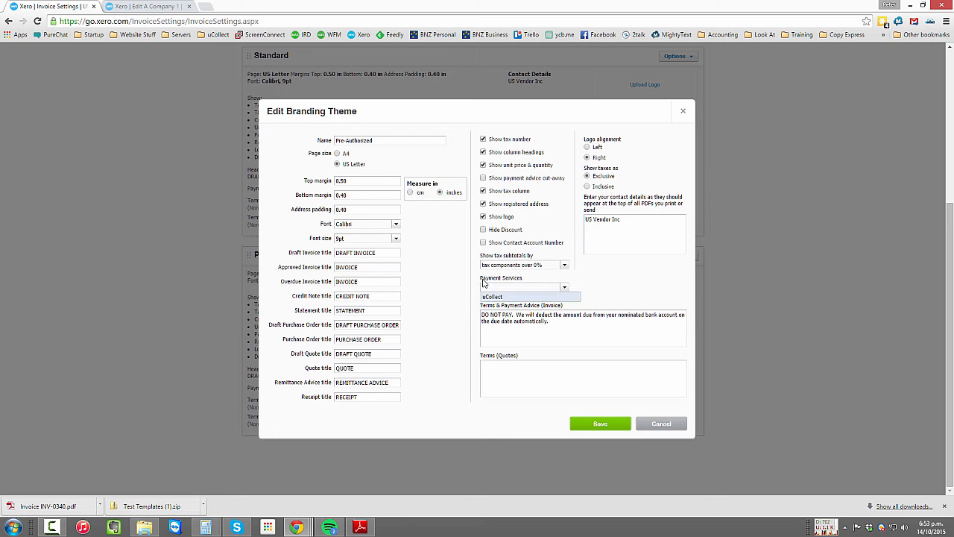
left_click(594, 277)
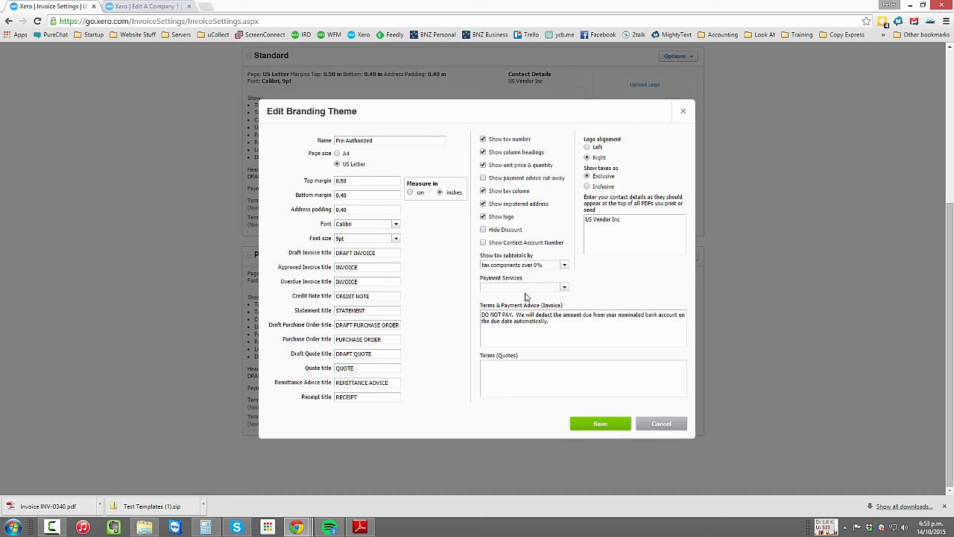
left_click(603, 425)
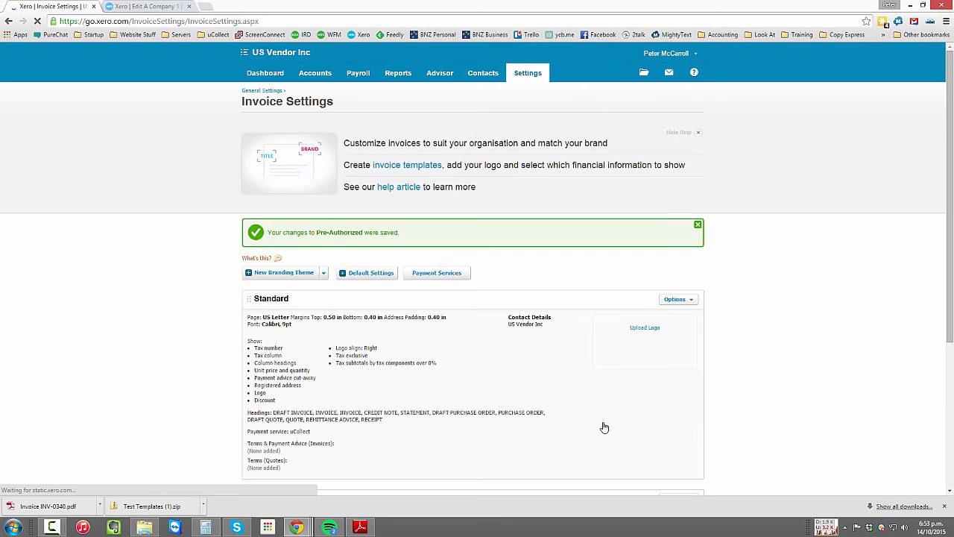
- Check the active payment services and return to the branding themes in the invoice settings
left_click(437, 273)
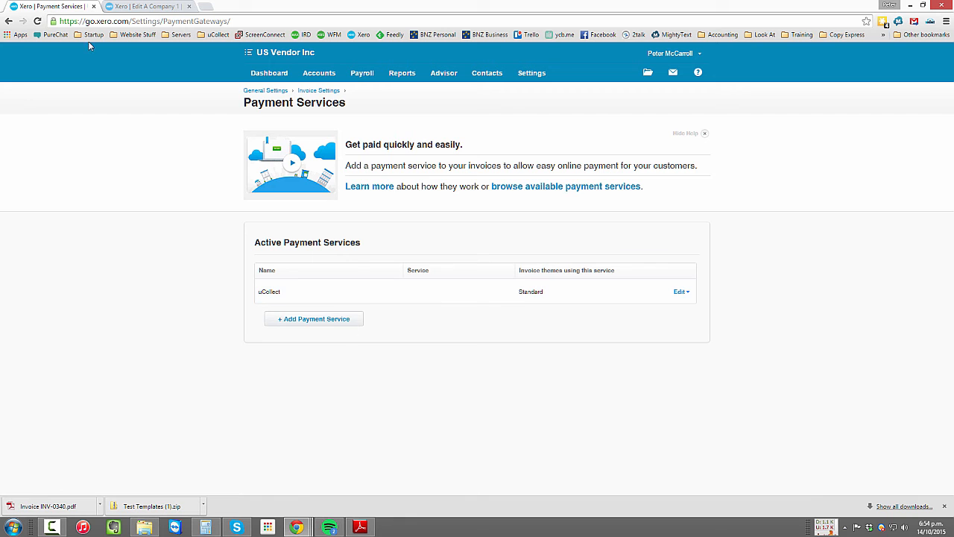
left_click(9, 21)
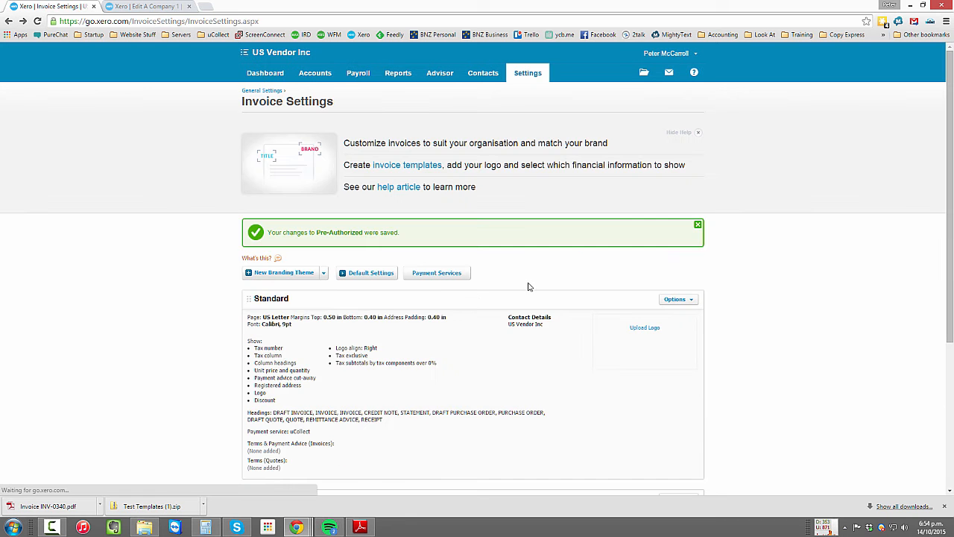
scroll(439, 298, "down", 2)
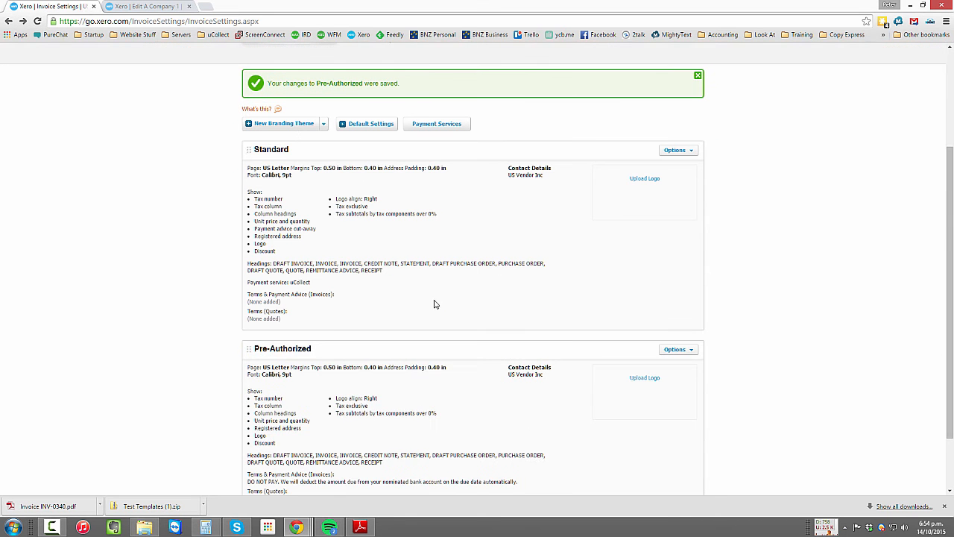
left_click(303, 125)
left_click(664, 422)
left_click(323, 124)
left_click(298, 135)
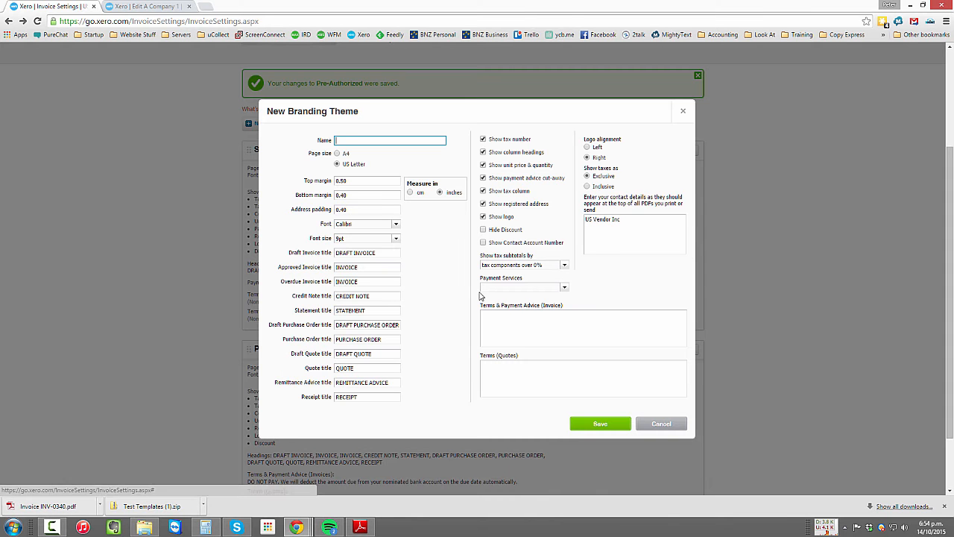
left_click(661, 424)
- Create a custom .docx branding theme titled Test
left_click(324, 124)
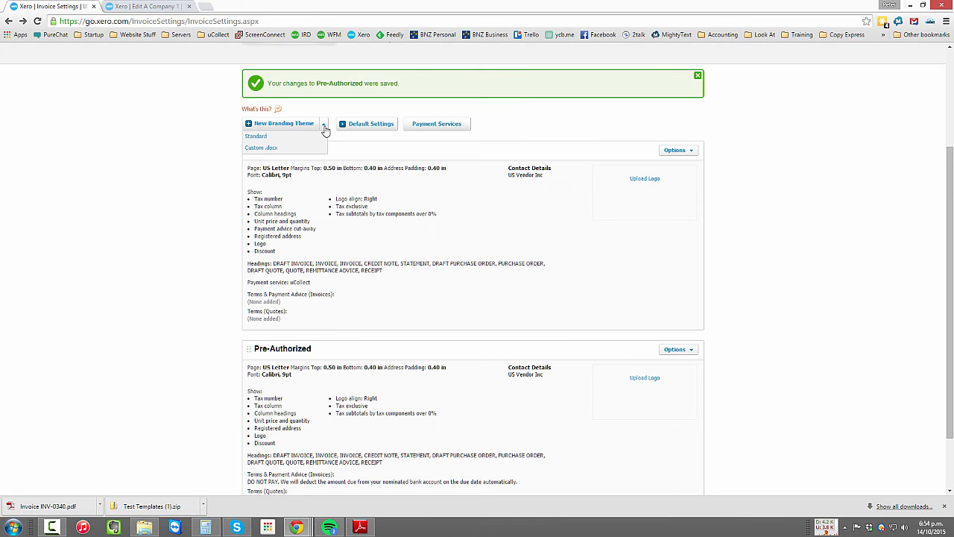
left_click(250, 149)
type("Test")
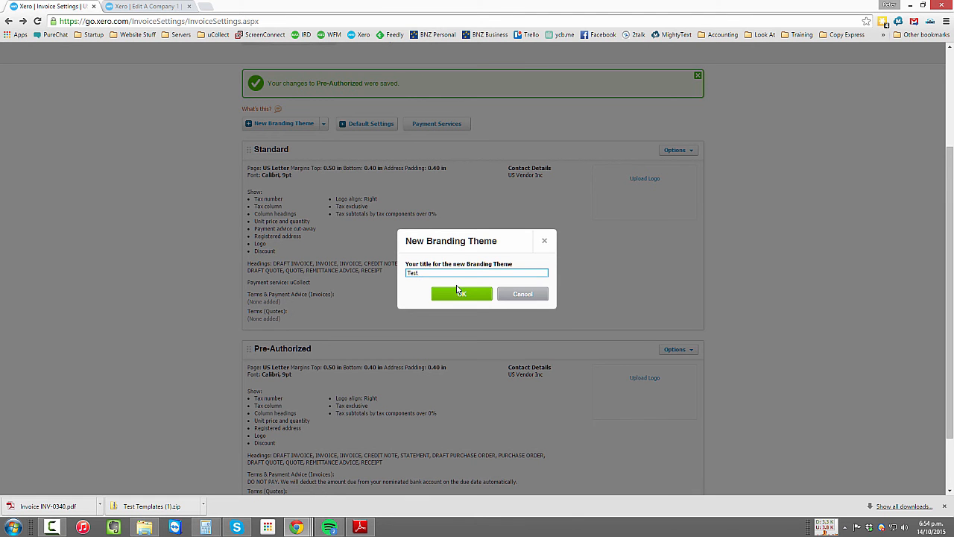
left_click(458, 291)
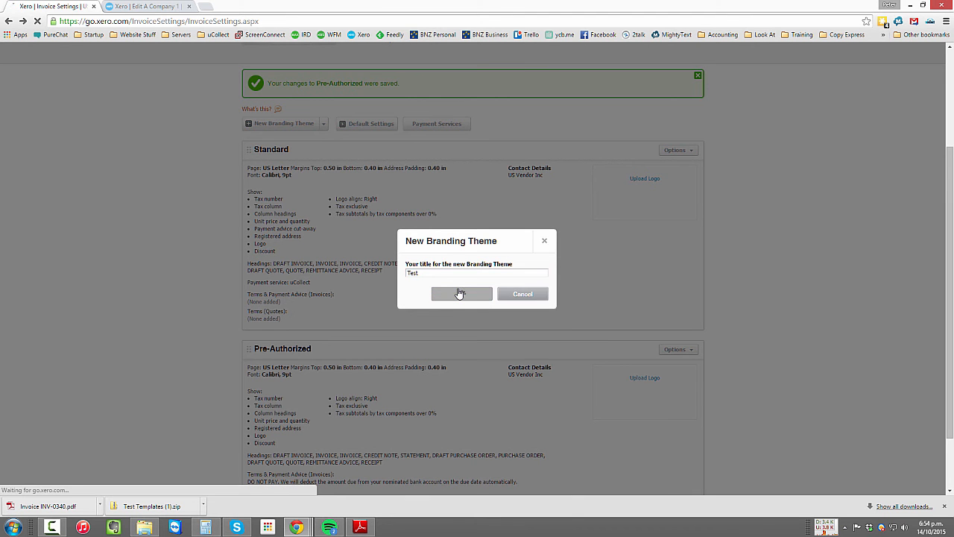
- Examine the Test theme's download and upload options and the .docx template upload form, without uploading any file
scroll(459, 292, "down", 7)
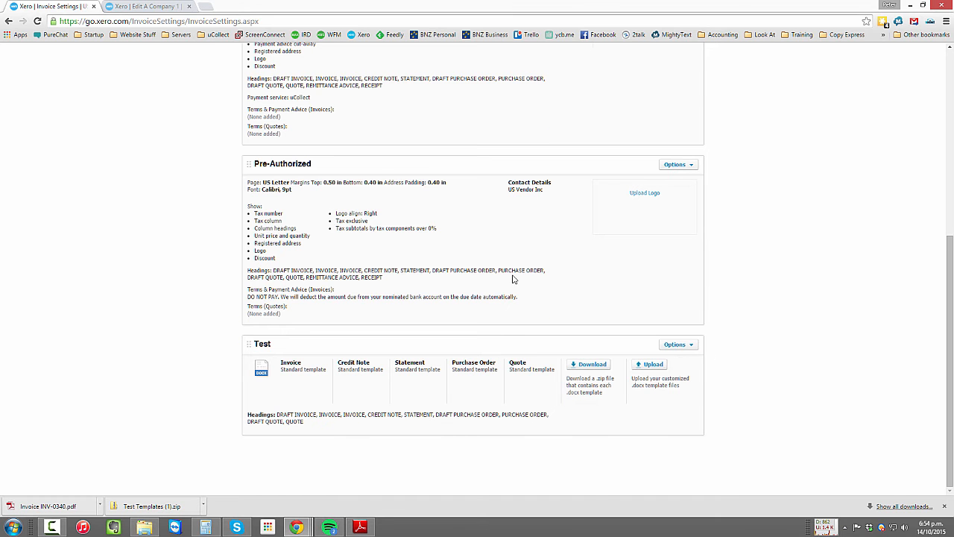
scroll(514, 280, "up", 2)
scroll(311, 332, "down", 2)
scroll(355, 159, "up", 4)
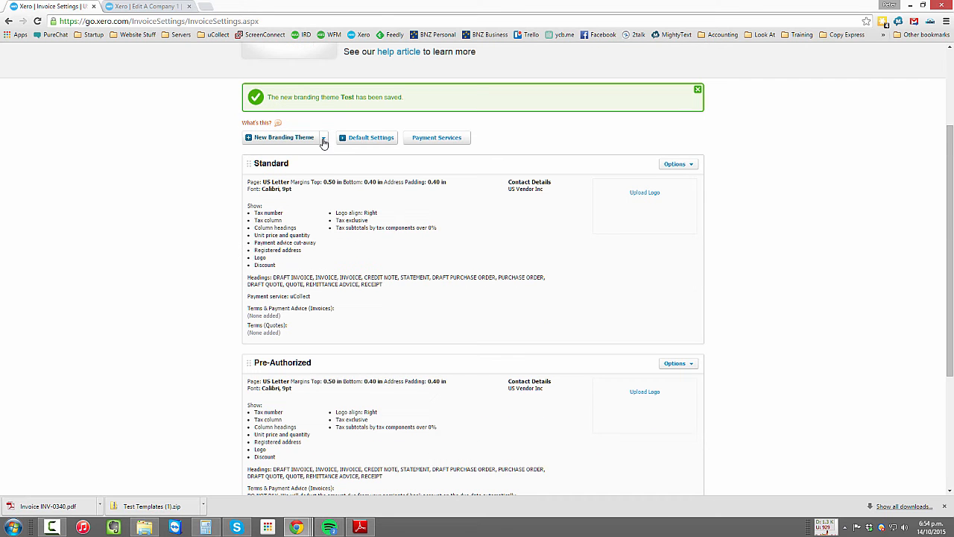
scroll(510, 381, "down", 4)
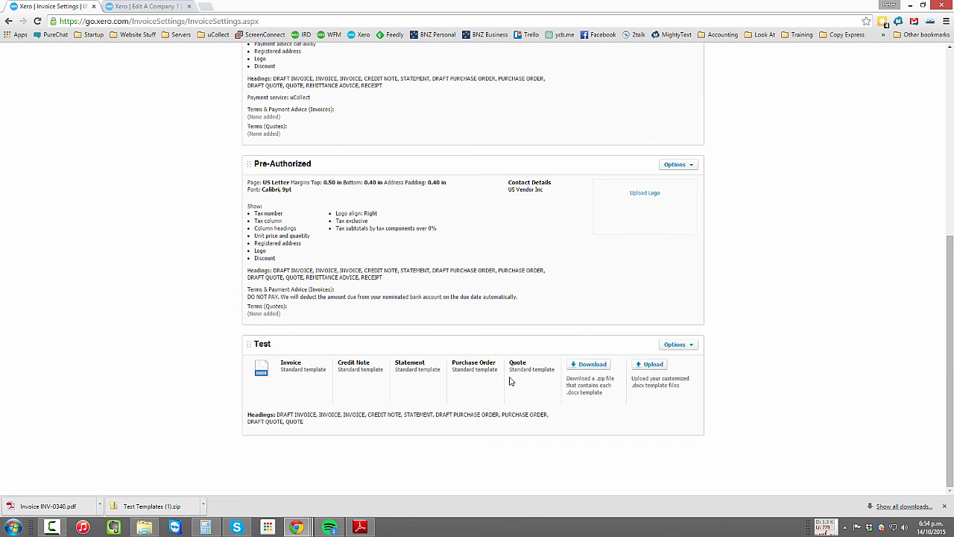
left_click(652, 369)
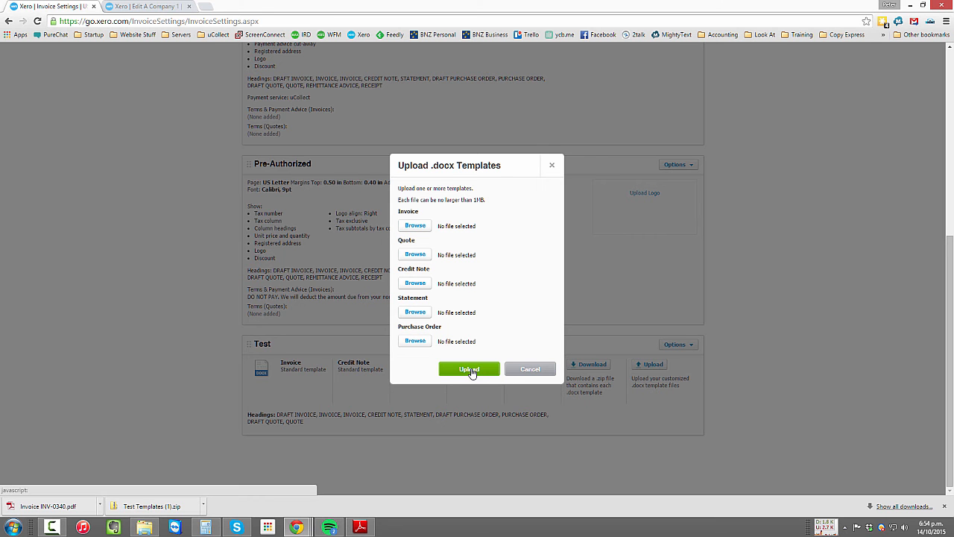
left_click(545, 373)
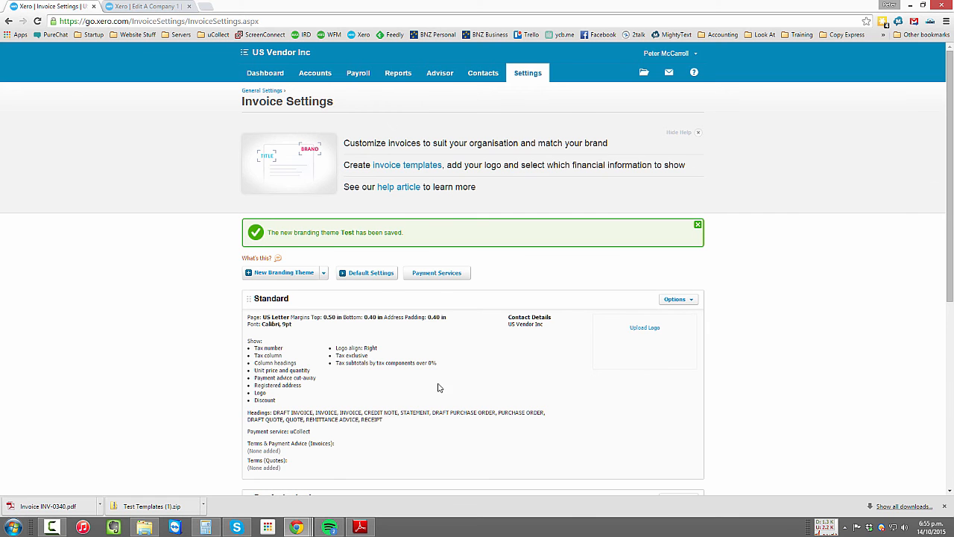
- Delete the Test branding theme and confirm the deletion
scroll(597, 366, "down", 4)
left_click(691, 383)
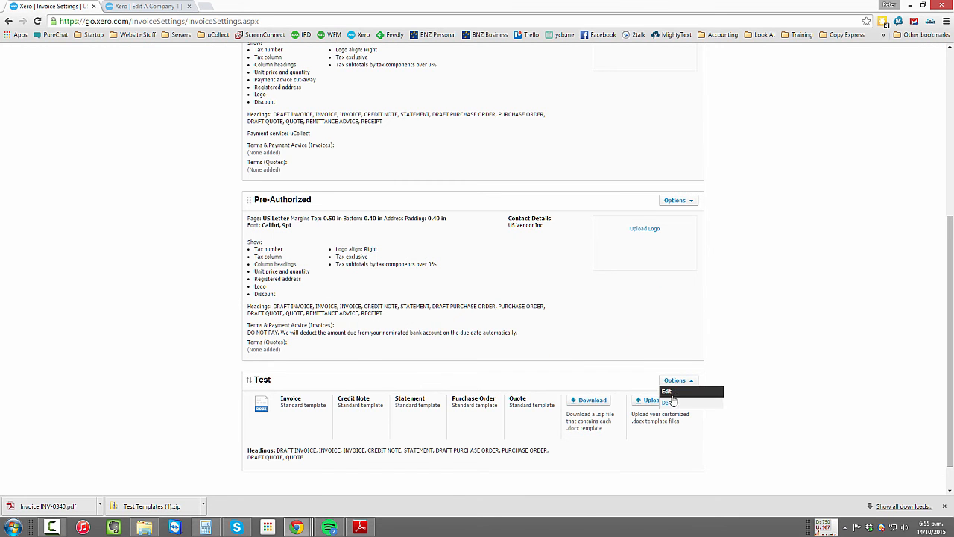
left_click(675, 400)
left_click(485, 293)
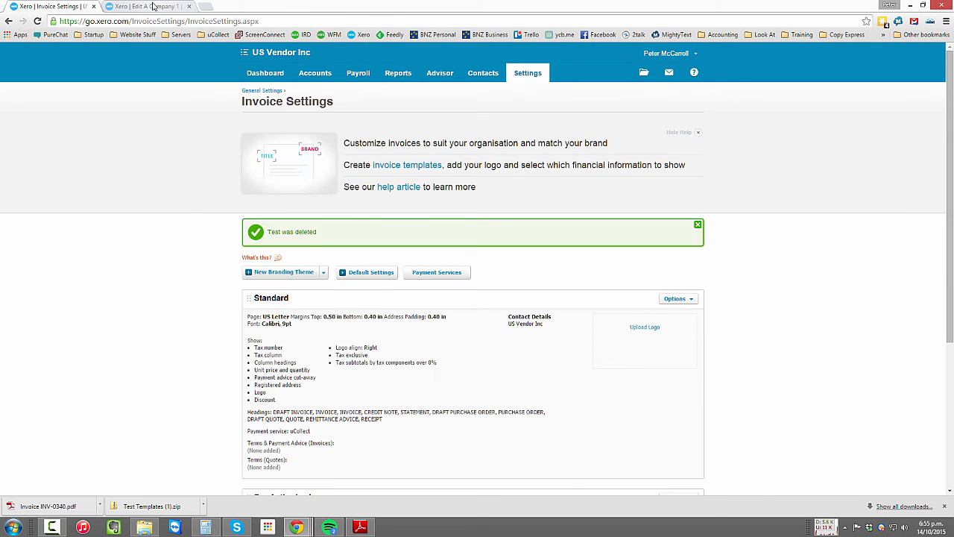
- Set the Default Branding Theme of the contact A Company 1 to Pre-Authorized
left_click(148, 6)
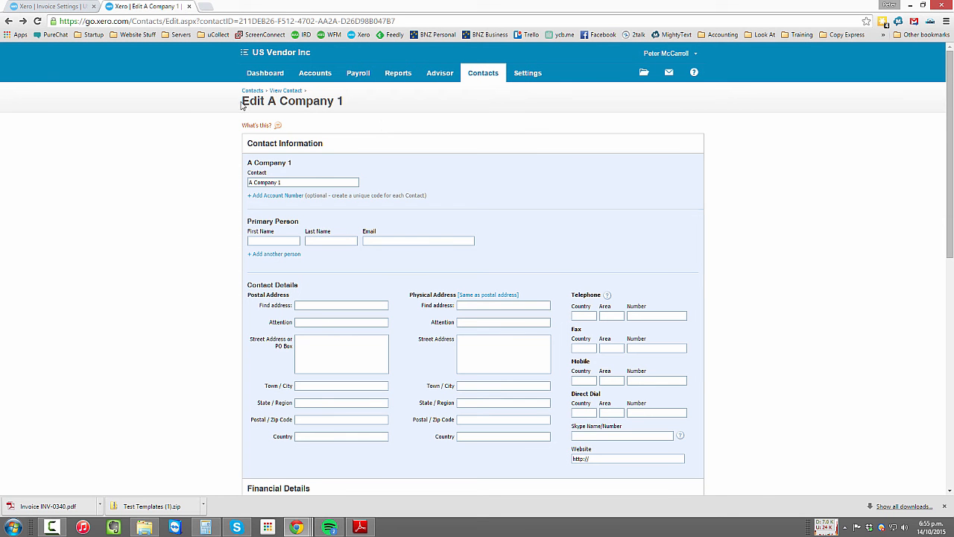
scroll(320, 345, "down", 6)
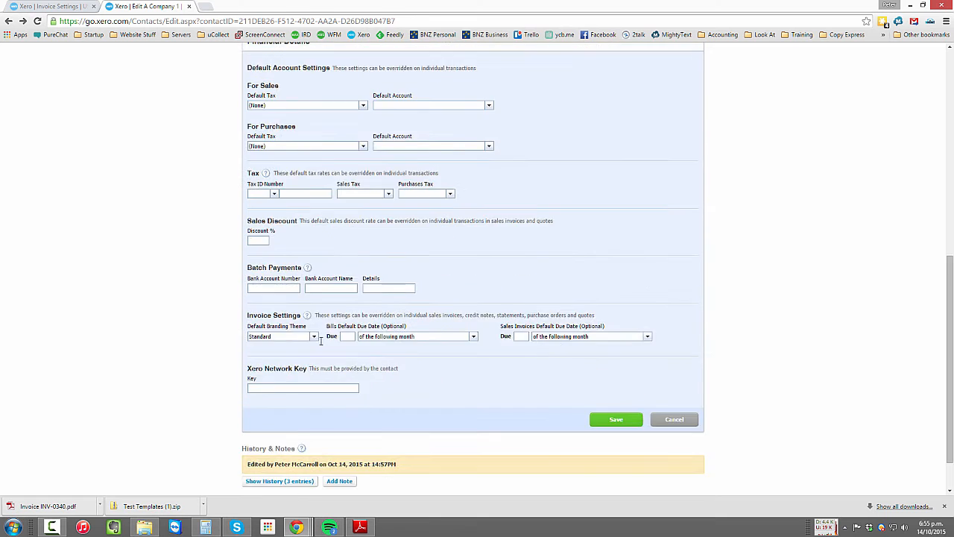
left_click_drag(251, 263, 299, 264)
left_click(313, 286)
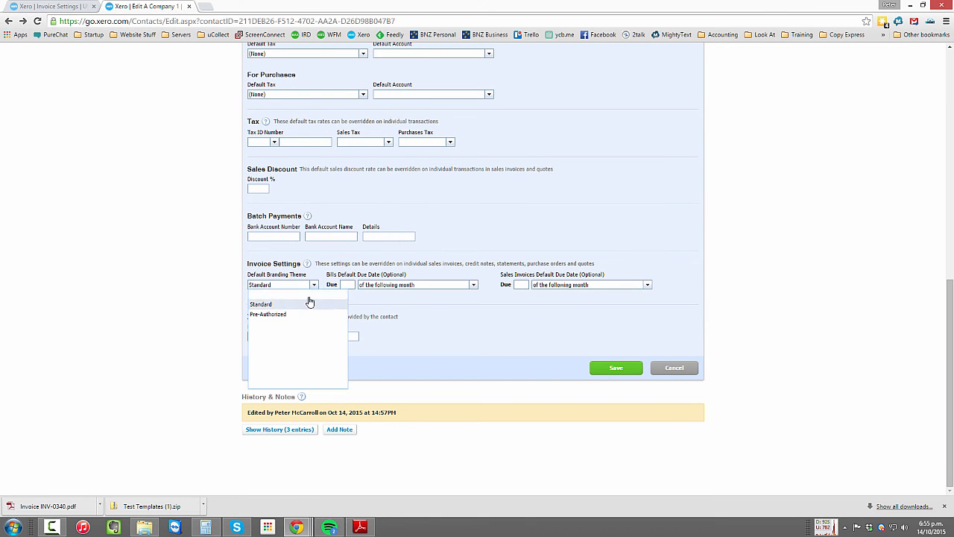
left_click_drag(273, 284, 249, 285)
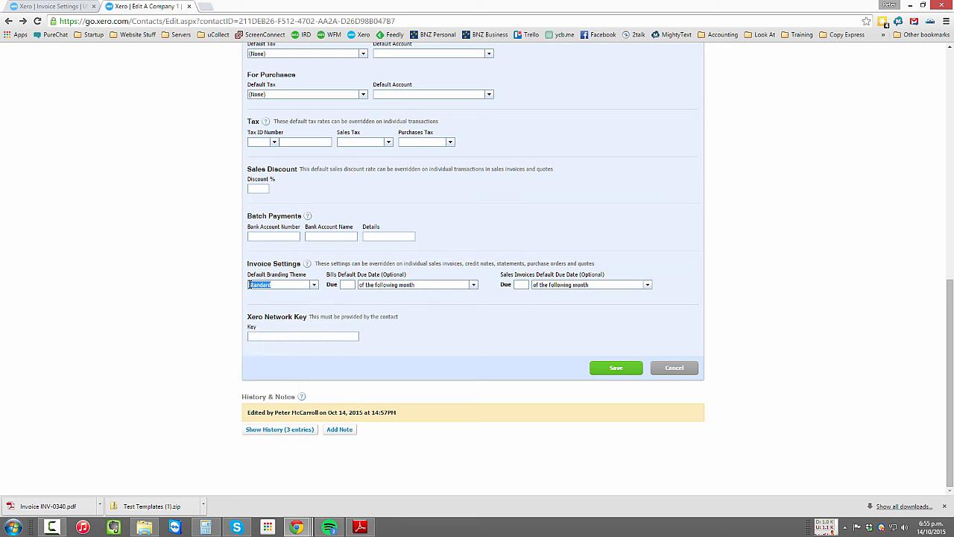
left_click(313, 286)
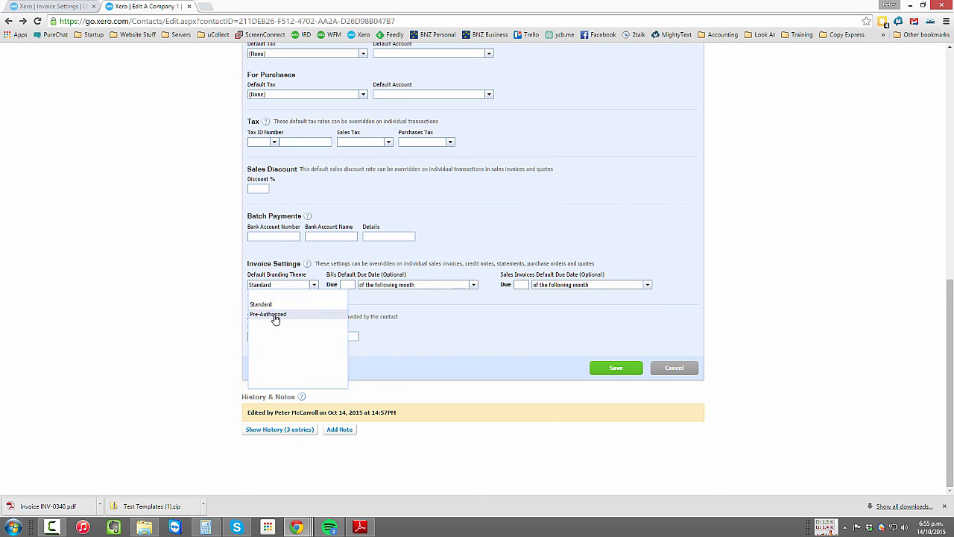
left_click(276, 315)
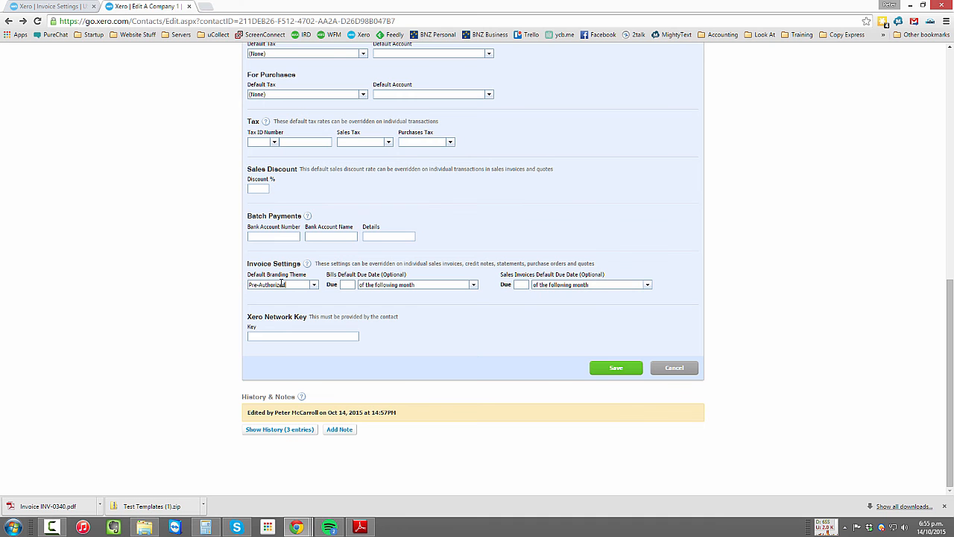
- Review A Company 1's contact settings and save the contact
scroll(443, 344, "up", 5)
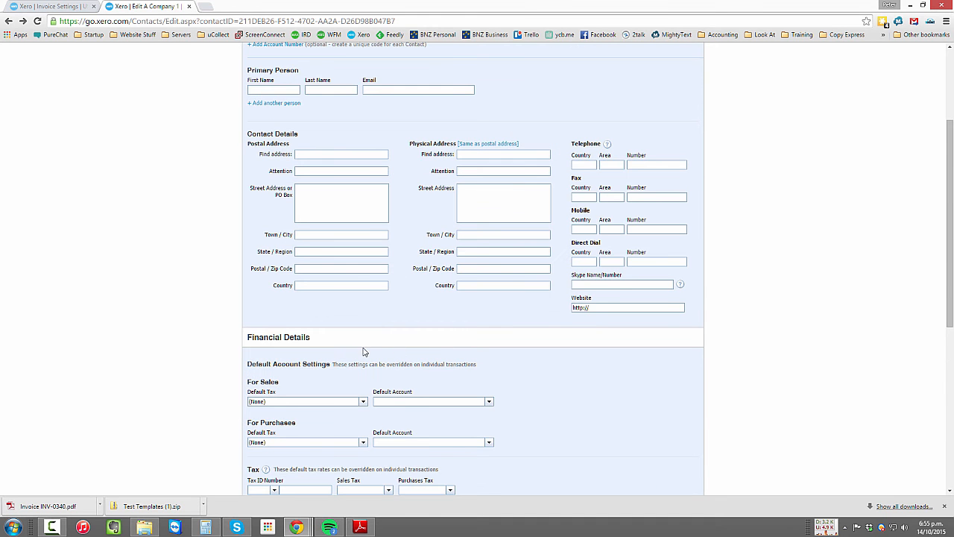
scroll(346, 350, "down", 5)
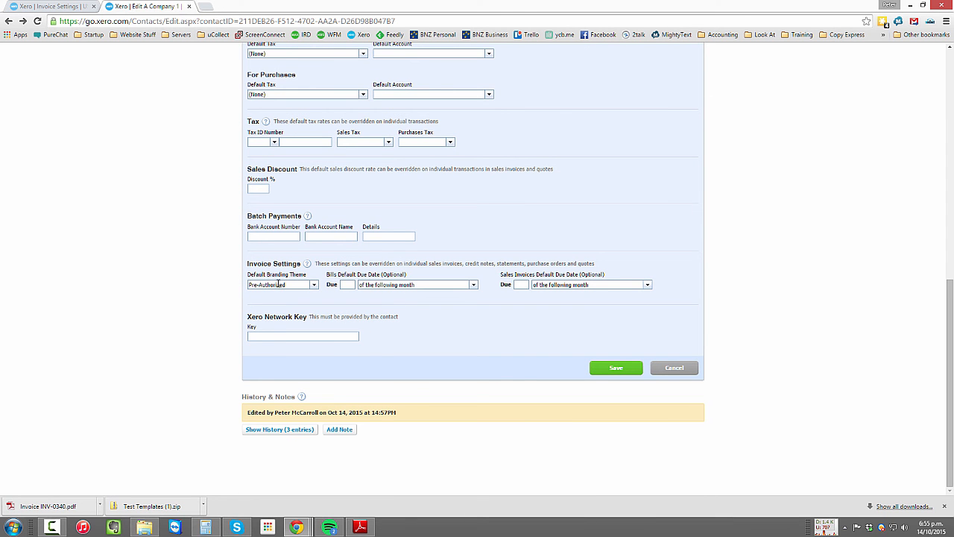
left_click(313, 286)
left_click(315, 289)
left_click(610, 369)
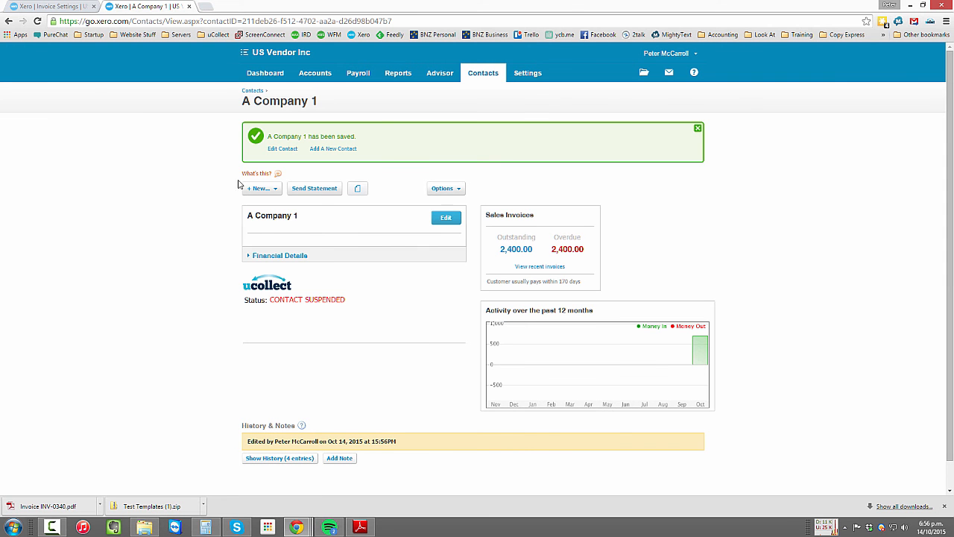
- Start a new sales invoice for A Company 1 and check its branding theme selection
left_click(261, 188)
left_click(270, 200)
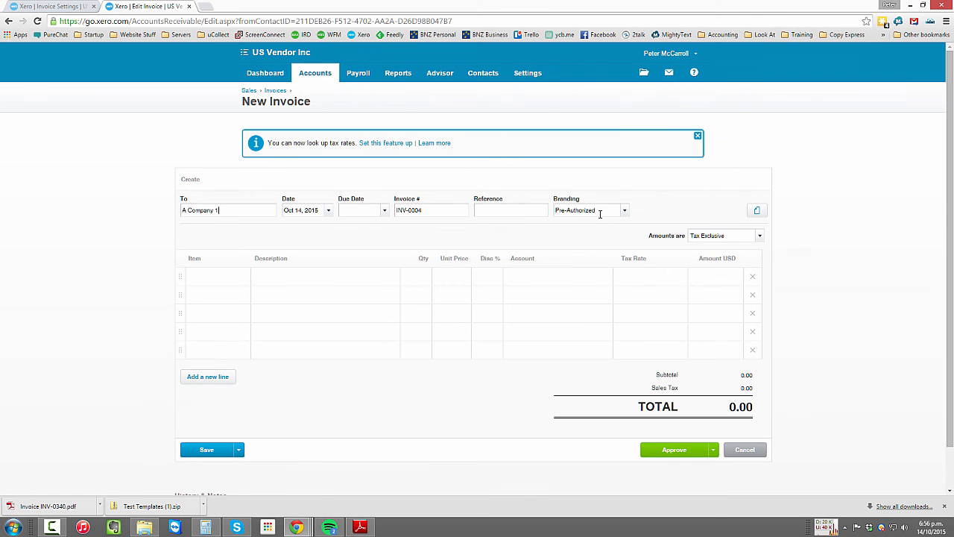
left_click(624, 212)
left_click(625, 214)
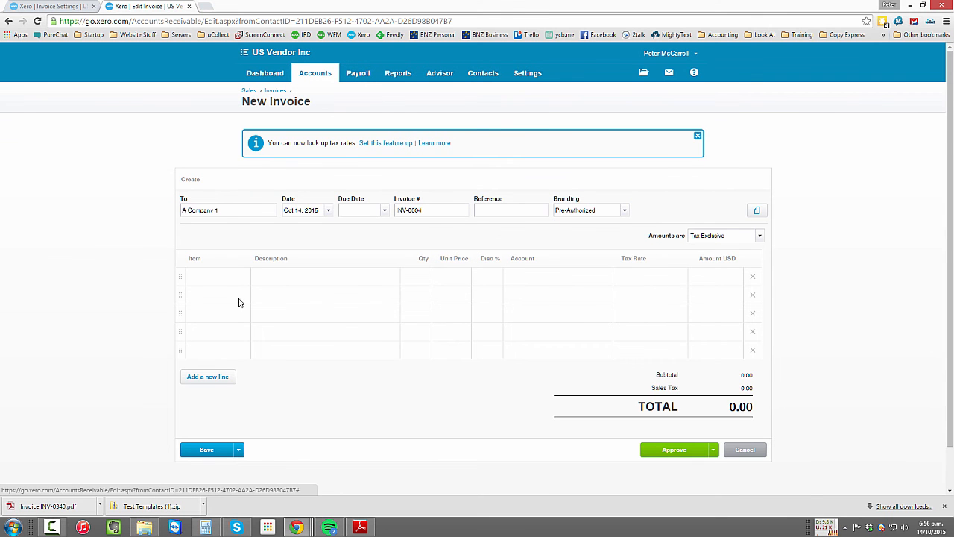
- Fill the first invoice line with description adasd, unit price 100.00 and account 400 - Sales
left_click(276, 278)
type("adasd")
key("Tab")
key("Tab")
type("100")
key("Tab")
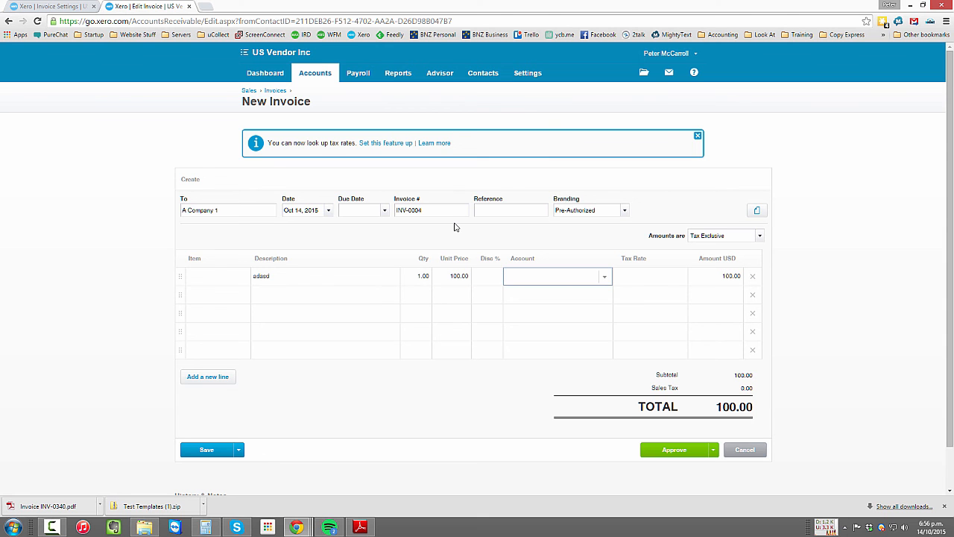
type("400")
key("Tab")
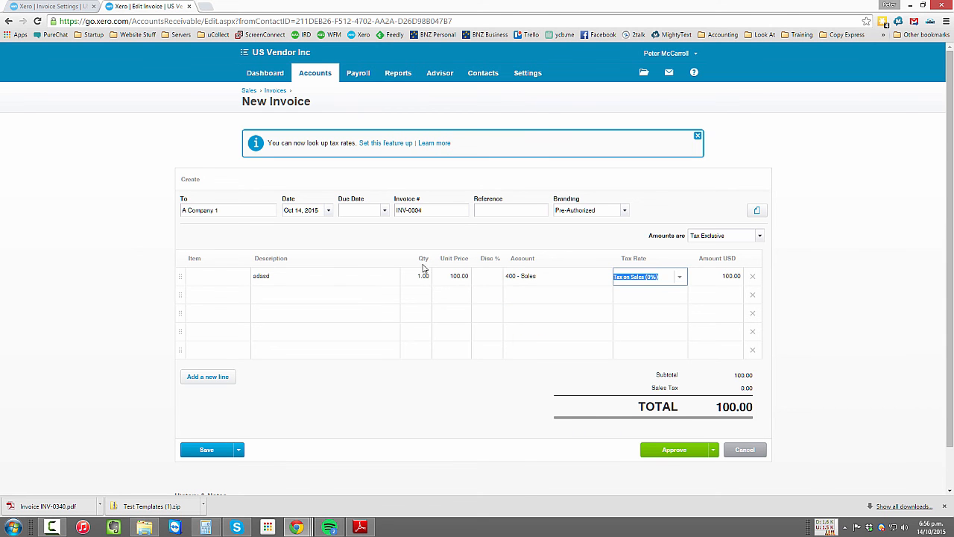
- Set the invoice's due date to Oct 14, 2015 and approve the invoice
left_click(674, 452)
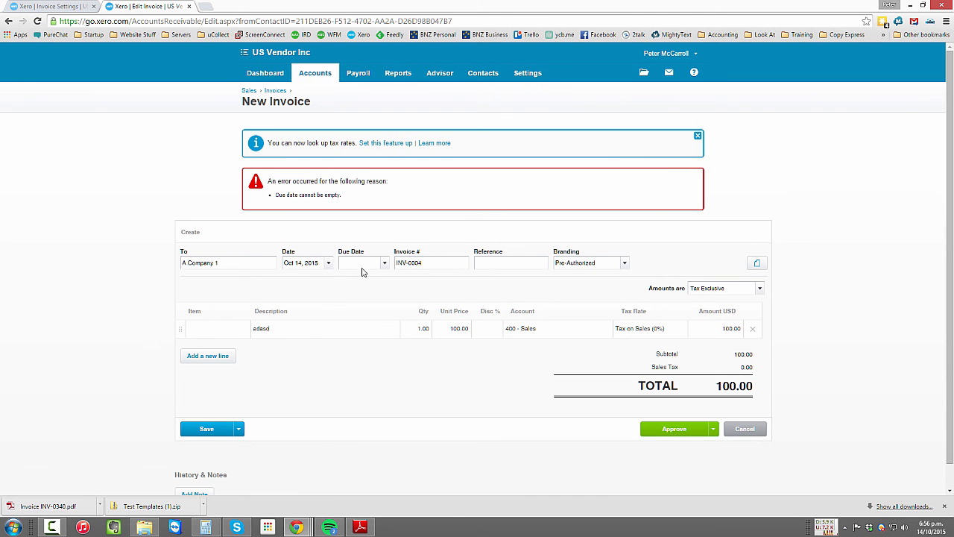
left_click(367, 263)
type("T")
key("Tab")
left_click(704, 428)
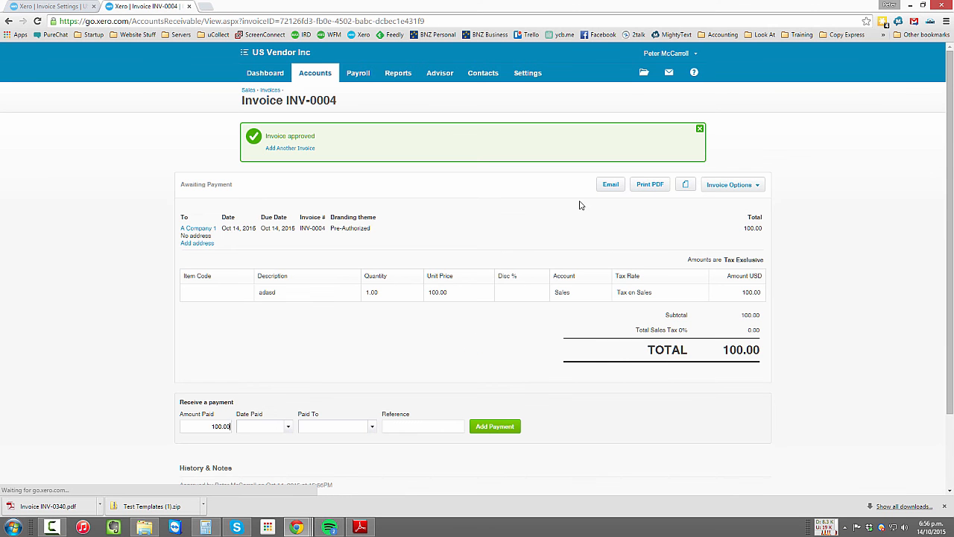
- Print the approved invoice to PDF without marking it as sent, and open the downloaded file
left_click(654, 185)
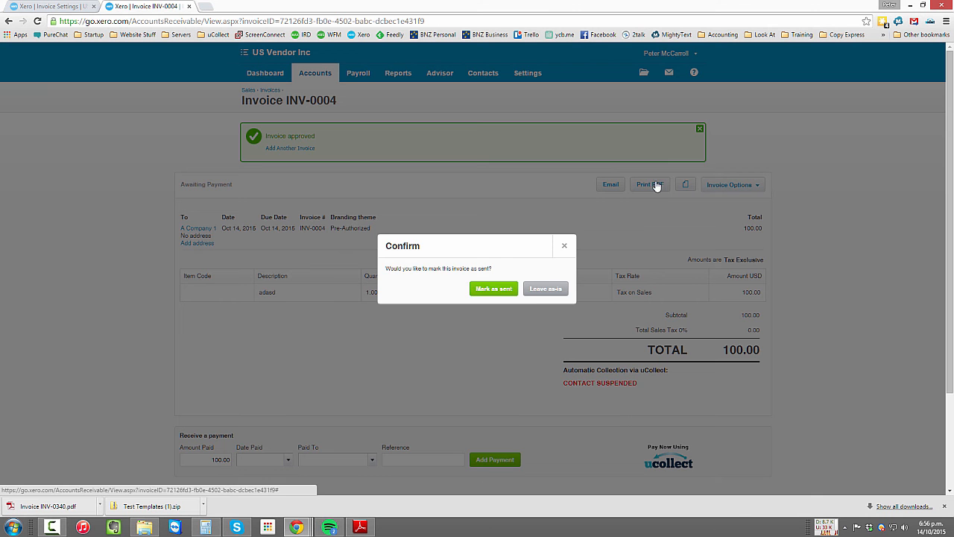
left_click(540, 291)
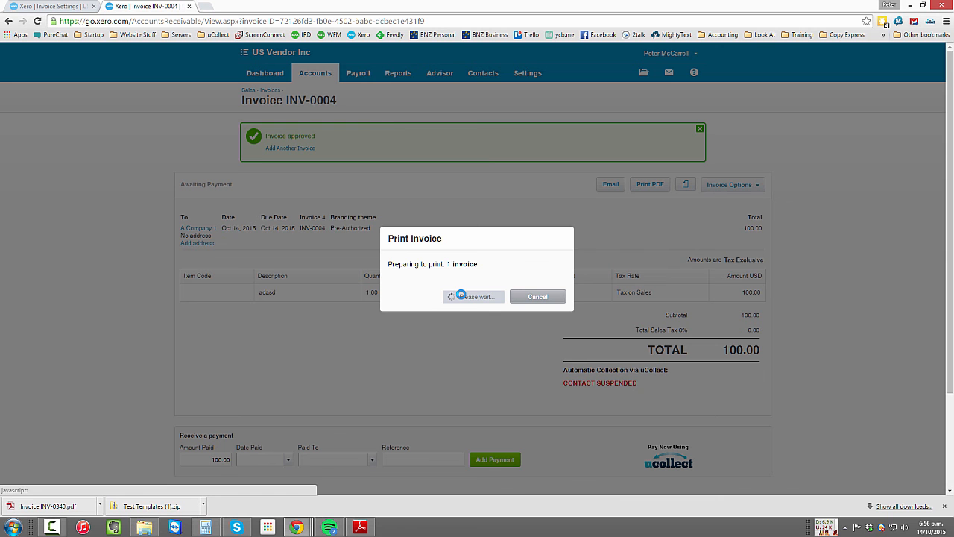
left_click(463, 296)
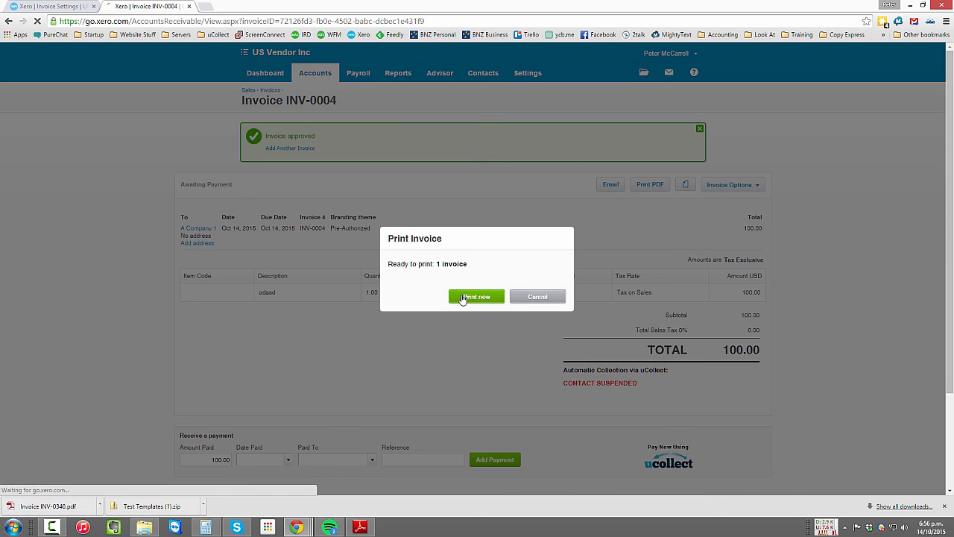
left_click(64, 503)
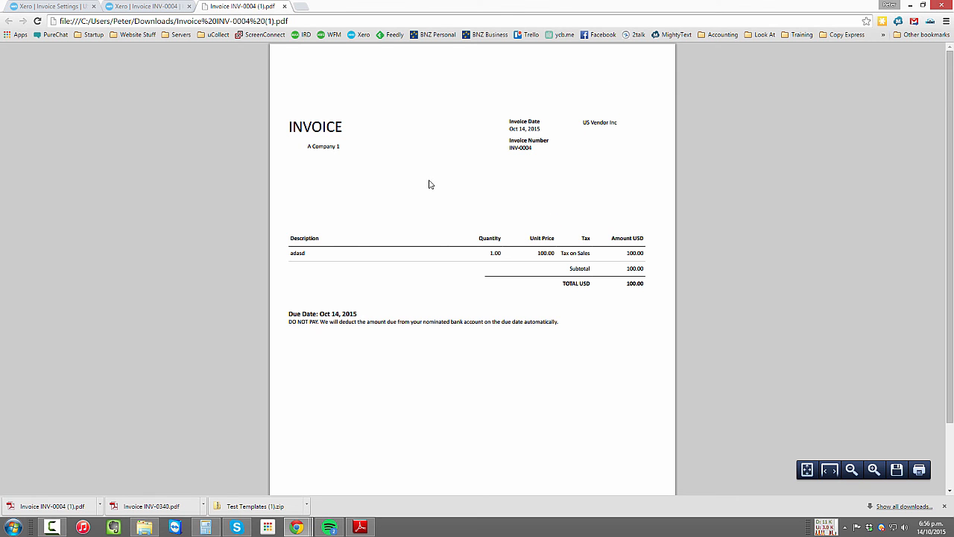
- Examine the due date and the payment instruction below the totals in the invoice PDF
scroll(532, 313, "down", 1)
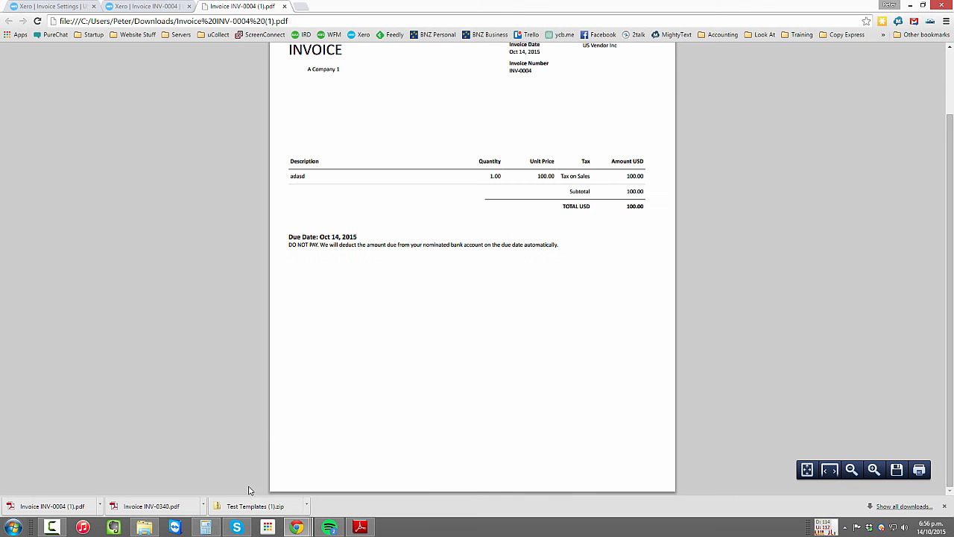
left_click_drag(288, 236, 358, 237)
left_click(289, 244)
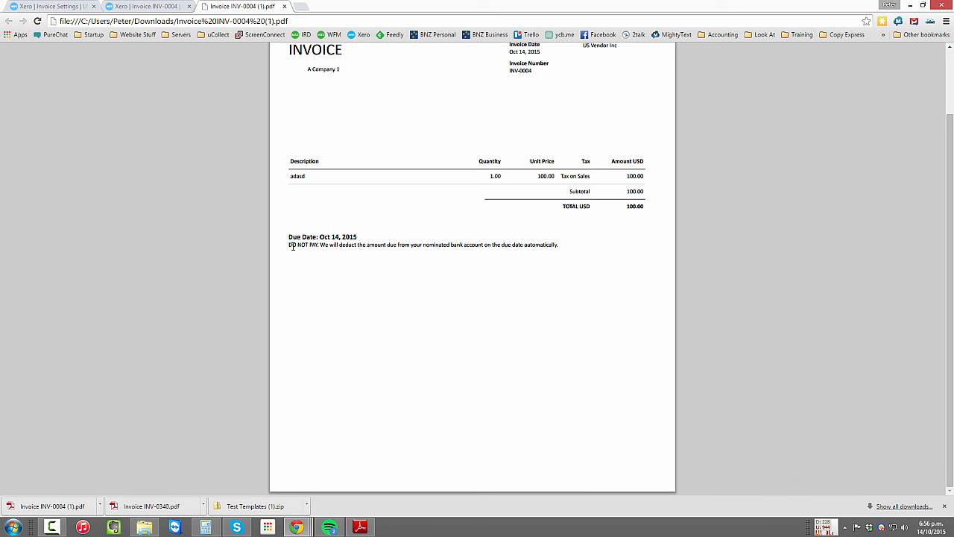
left_click_drag(289, 245, 605, 251)
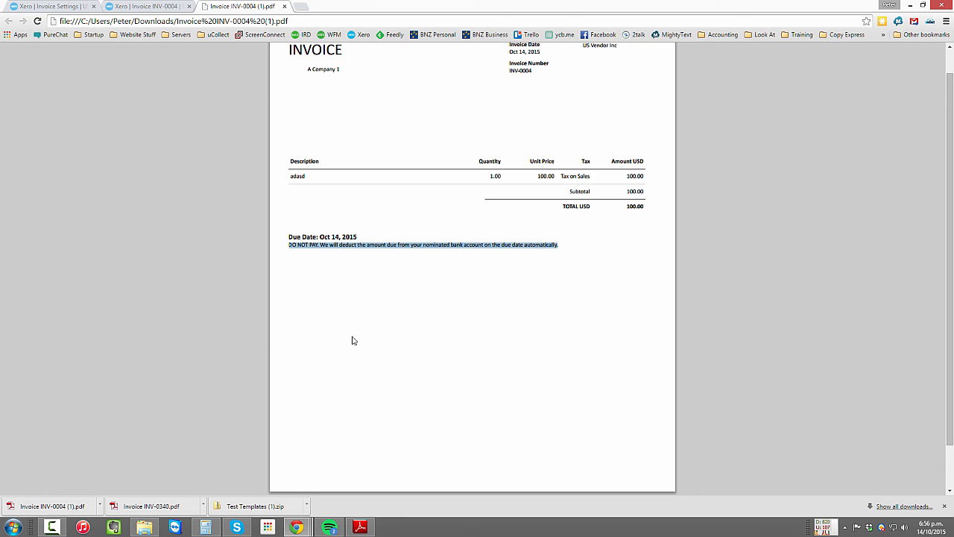
scroll(353, 340, "up", 1)
left_click(303, 320)
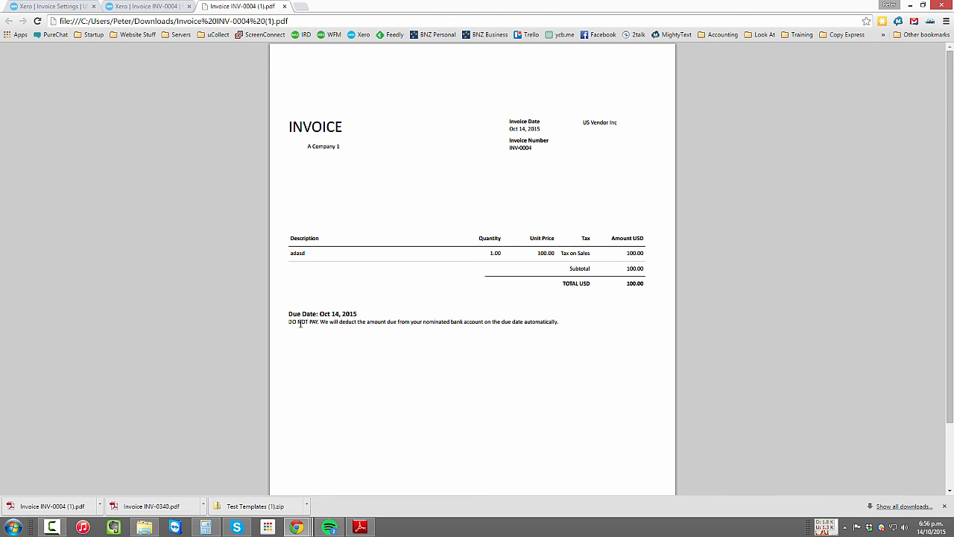